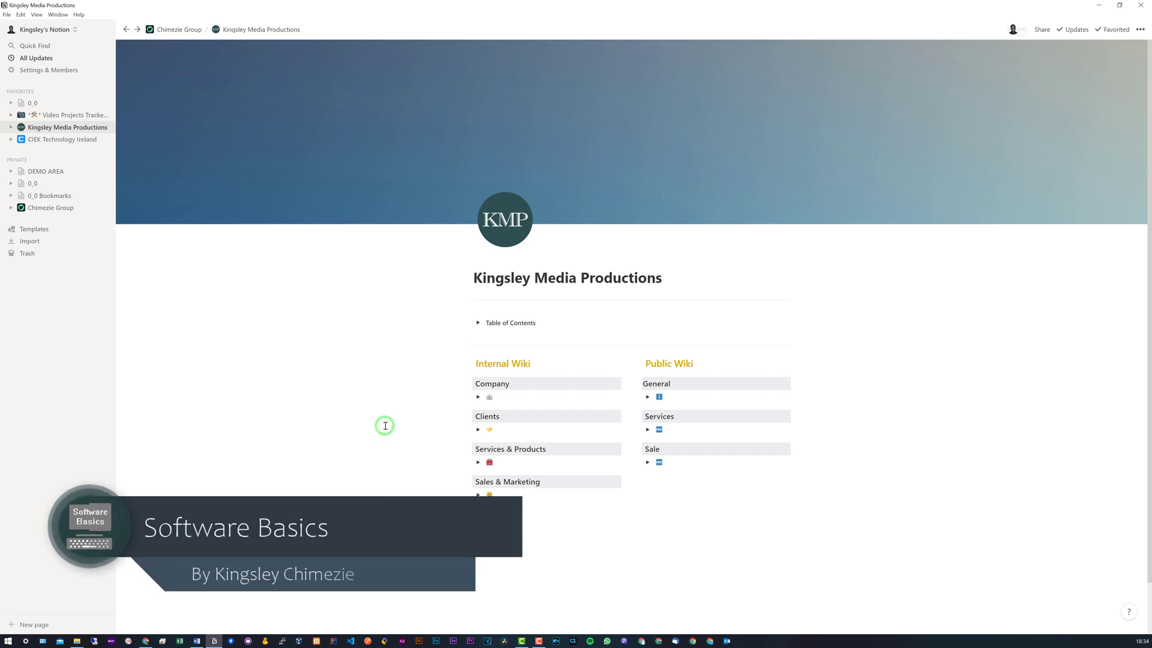
- Expand every toggle on the Kingsley Media Productions page with Ctrl+Alt+T, then collapse them all
{"action": "key", "text": "ctrl+alt+t"}
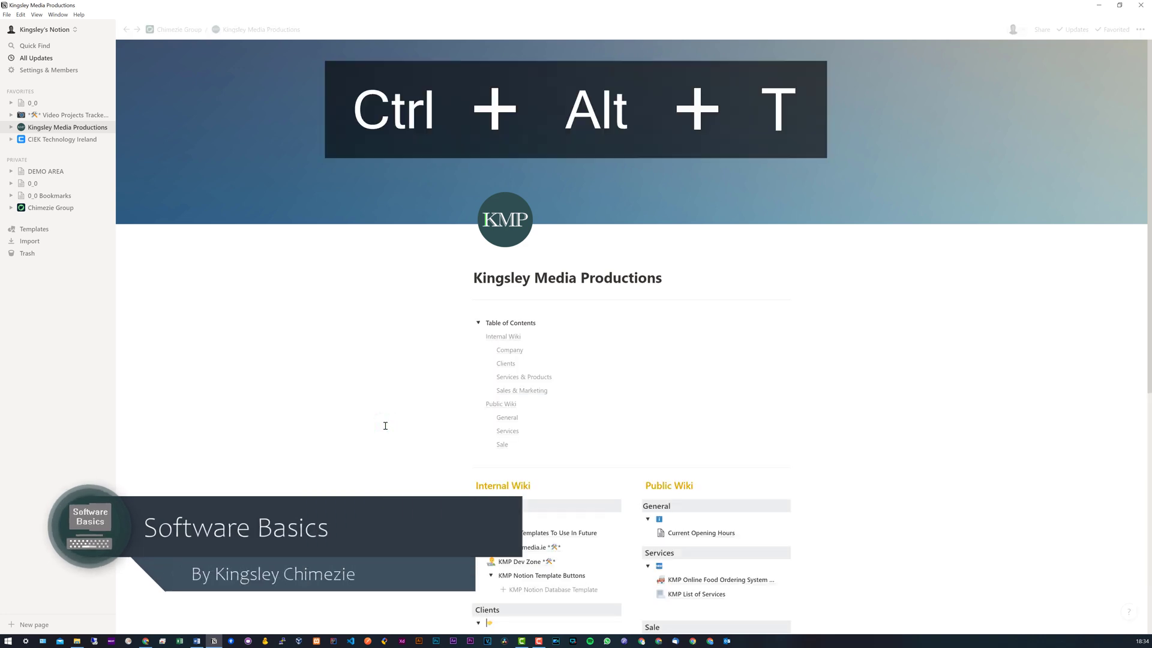
{"action": "scroll", "coordinate": [420, 398], "scroll_direction": "down", "scroll_amount": 3}
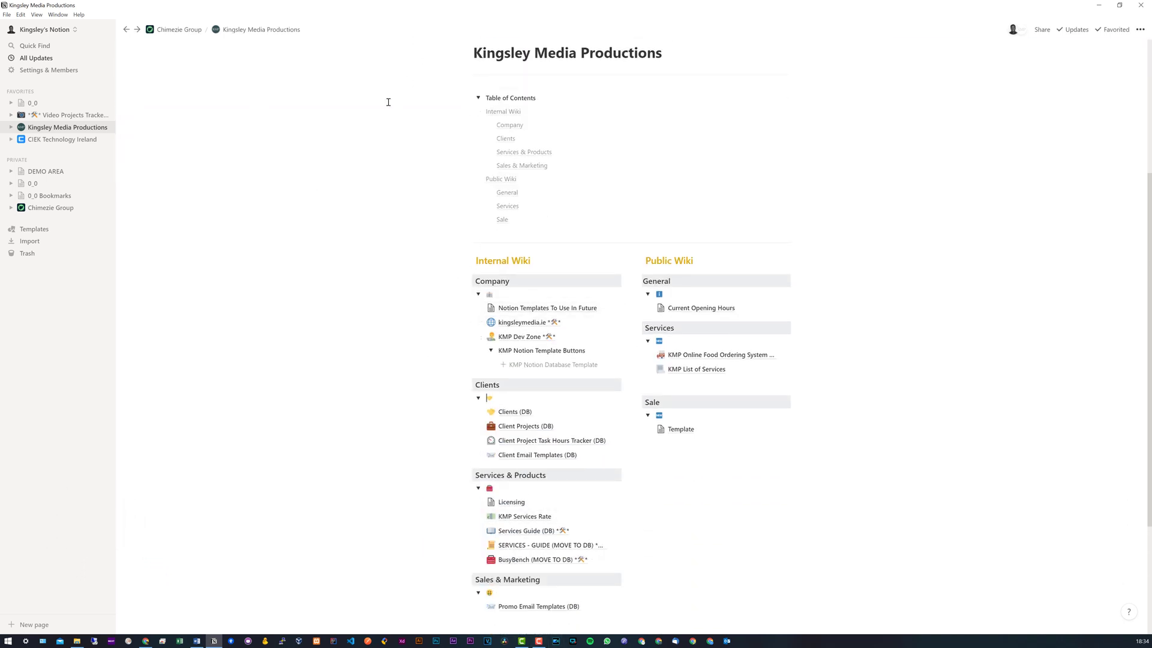
{"action": "key", "text": "ctrl+alt+t"}
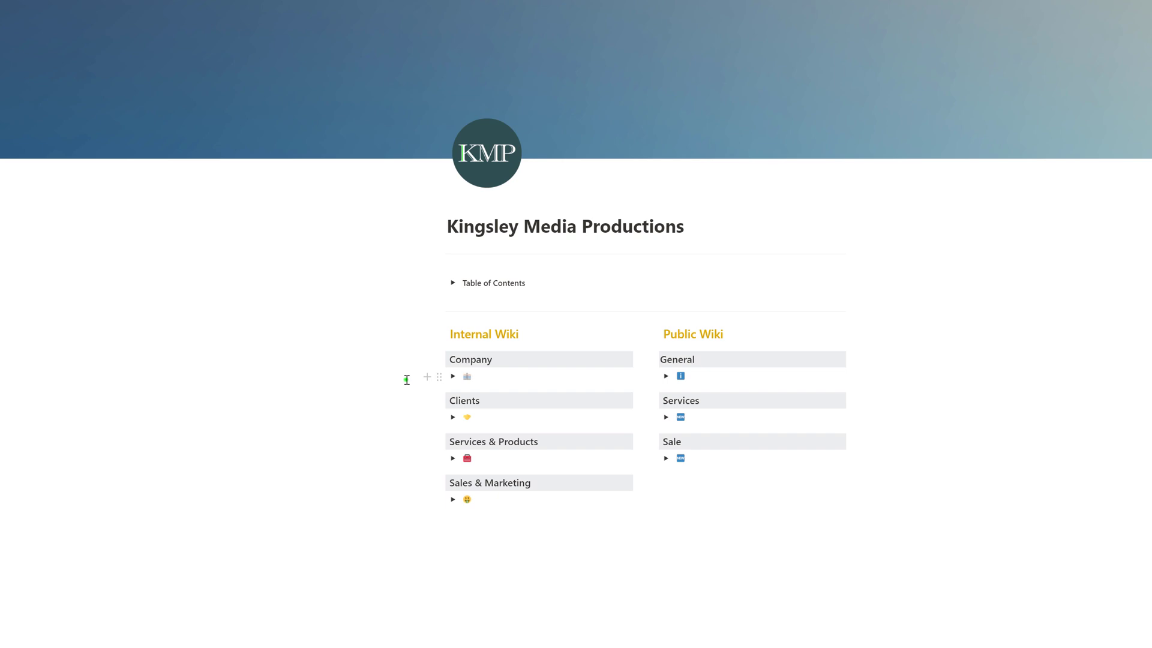
- Select the Company and Clients blocks together, then expand and collapse both toggles at once
{"action": "mouse_move", "coordinate": [452, 369]}
{"action": "left_mouse_down"}
{"action": "mouse_move", "coordinate": [520, 407]}
{"action": "mouse_move", "coordinate": [520, 431]}
{"action": "left_mouse_up"}
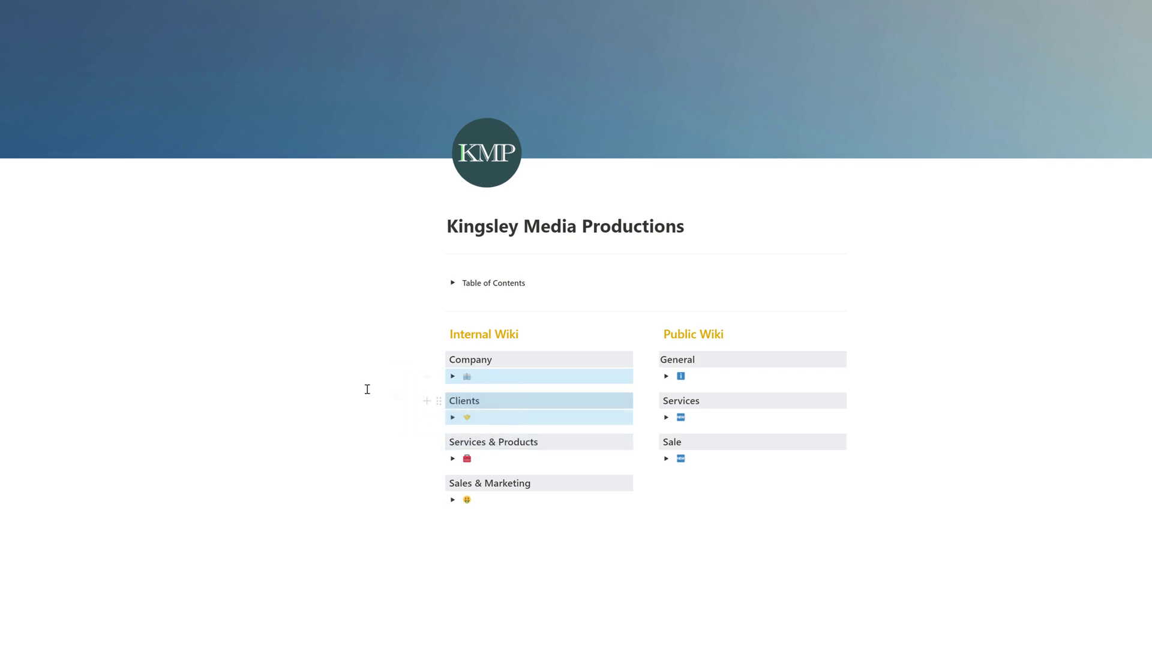
{"action": "left_click", "coordinate": [453, 377]}
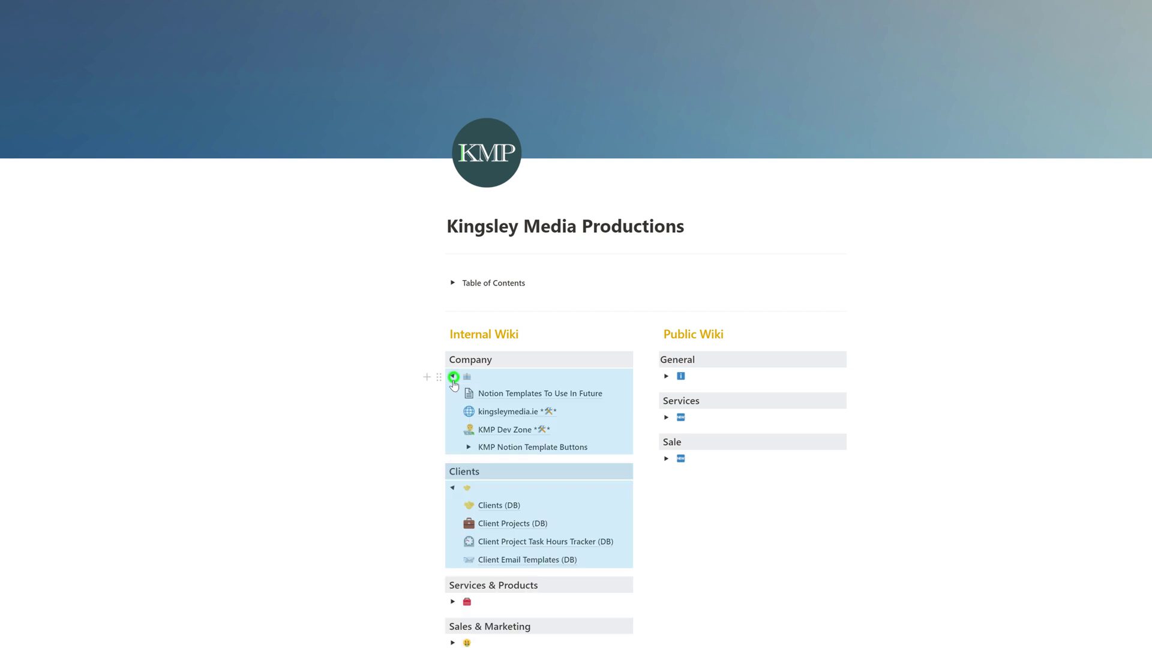
{"action": "left_click", "coordinate": [452, 488]}
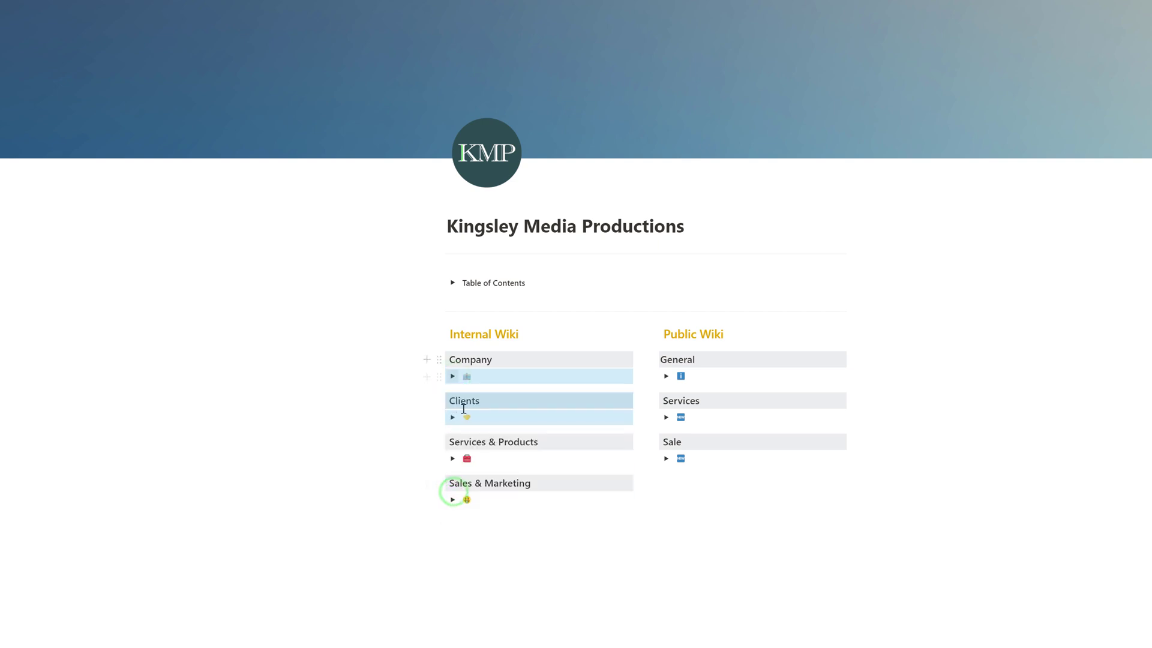
- Expand only the Company toggle and select its child pages along with the Clients block
{"action": "left_click", "coordinate": [405, 421]}
{"action": "left_click", "coordinate": [453, 376]}
{"action": "scroll", "coordinate": [453, 376], "scroll_direction": "down", "scroll_amount": 1}
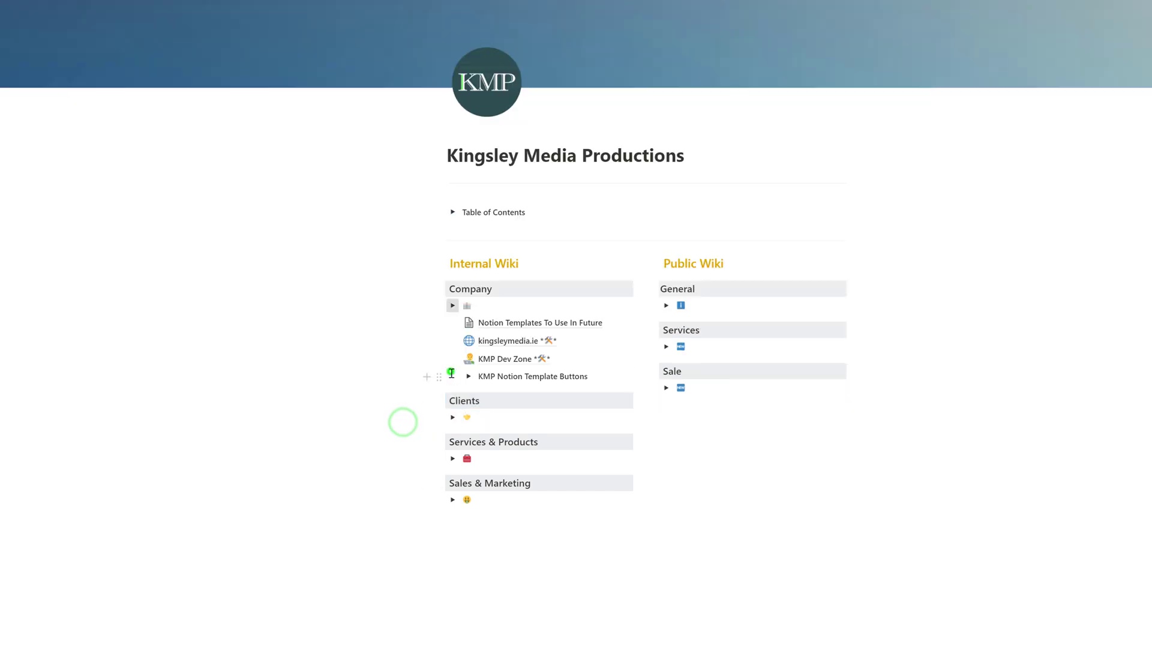
{"action": "left_click_drag", "start_coordinate": [419, 420], "coordinate": [522, 309]}
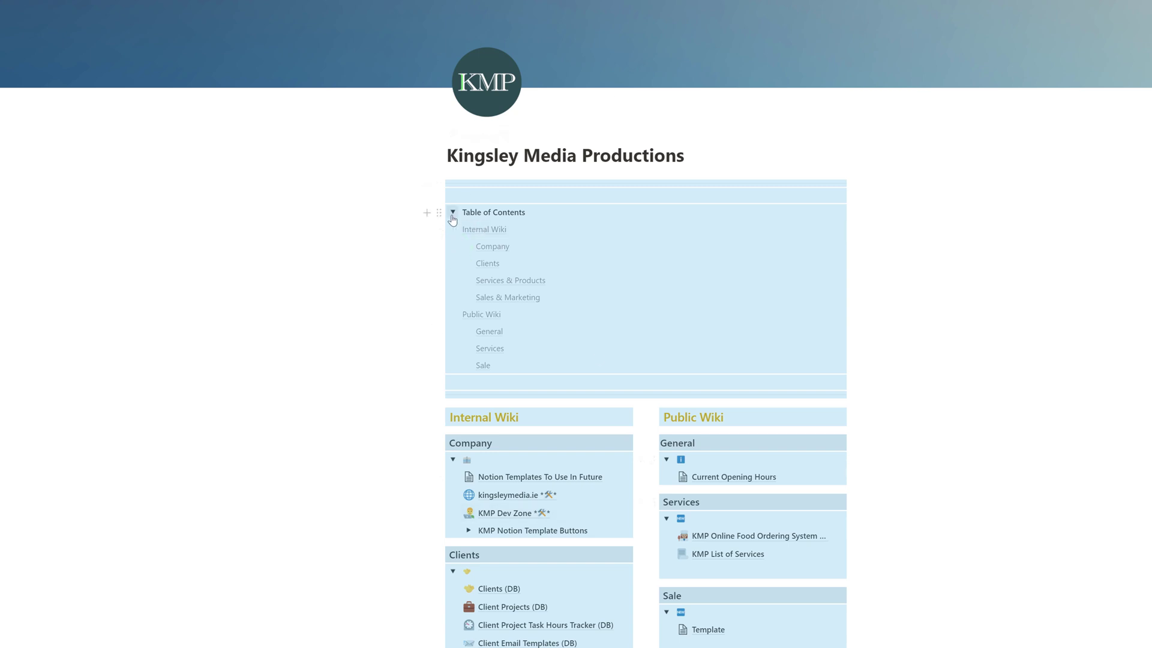
{"action": "left_click", "coordinate": [452, 216]}
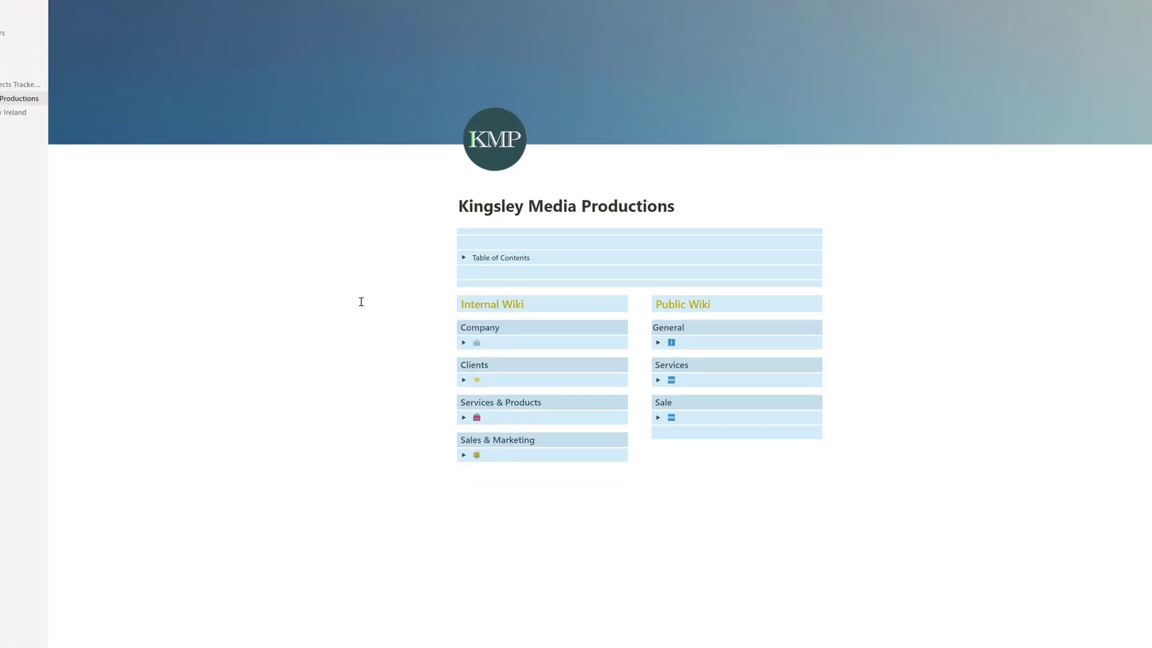